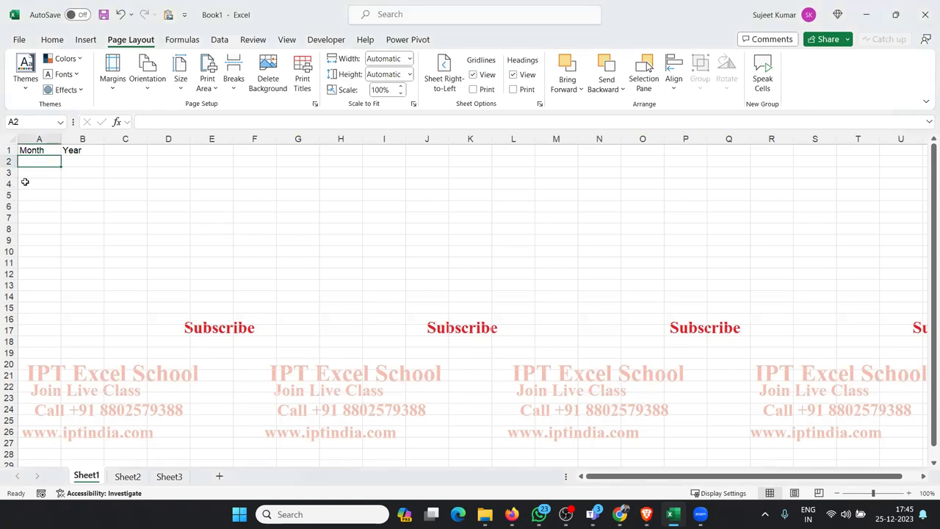
Select cell A4 under the Month header and bring up the Developer tab
{"action": "left_click", "coordinate": [64, 182]}
{"action": "left_click", "coordinate": [51, 162]}
{"action": "left_click", "coordinate": [42, 184]}
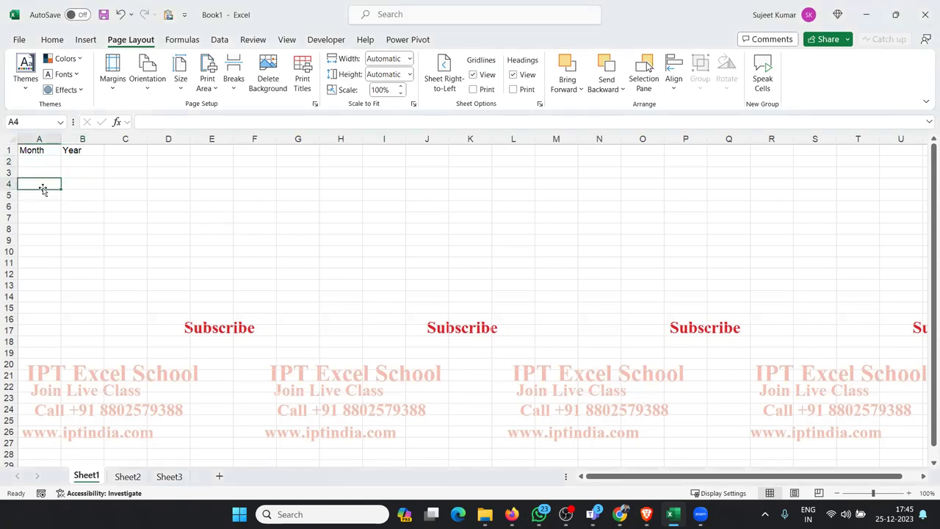
{"action": "left_click", "coordinate": [331, 40]}
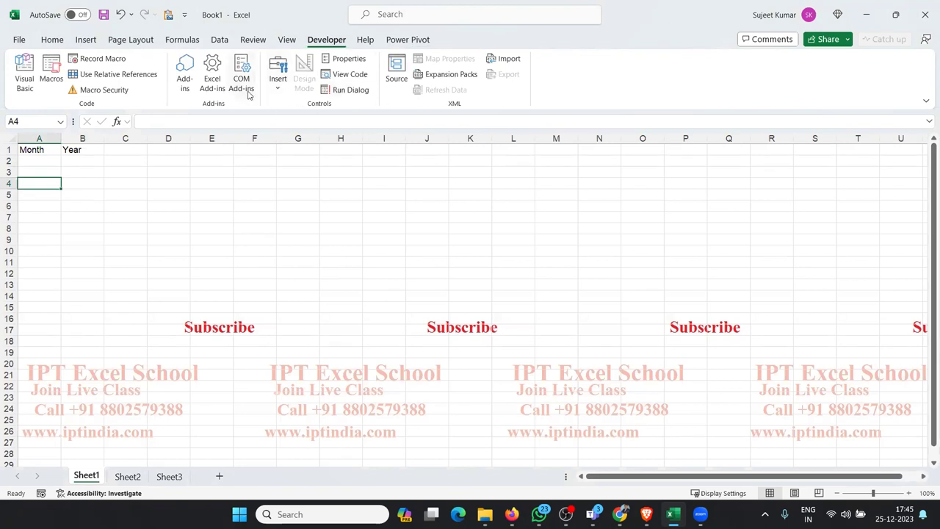
Open the Developer Insert form-controls list, then close it without inserting anything
{"action": "left_click", "coordinate": [280, 91]}
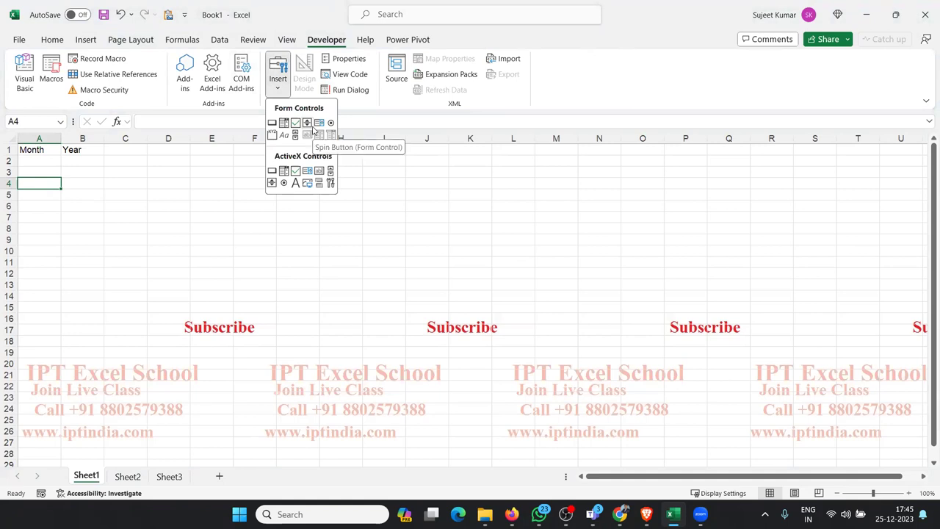
{"action": "left_click", "coordinate": [193, 245]}
{"action": "left_click_drag", "start_coordinate": [298, 160], "coordinate": [352, 171]}
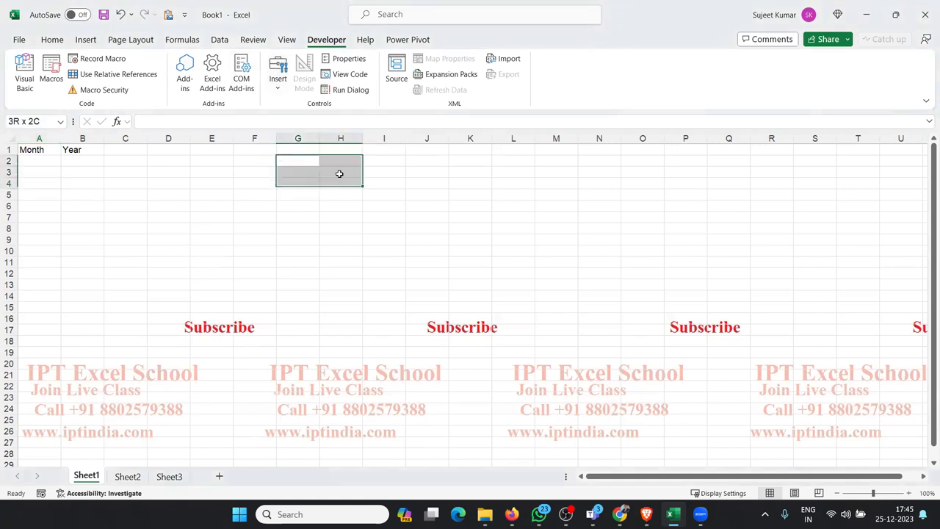
{"action": "left_click", "coordinate": [124, 218]}
Select Month cells A2 to A19 and switch to the Data tab
{"action": "left_click", "coordinate": [42, 163]}
{"action": "left_click_drag", "start_coordinate": [43, 175], "coordinate": [24, 357]}
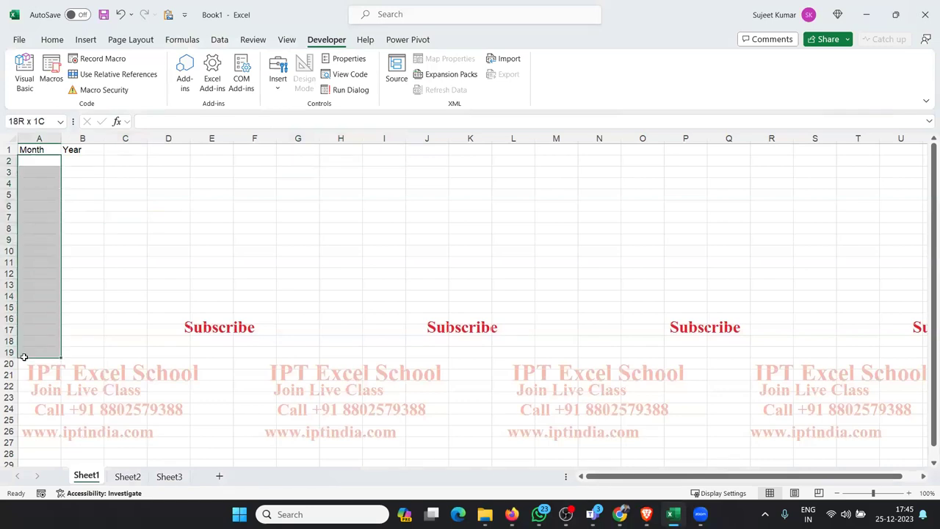
{"action": "left_click", "coordinate": [42, 263]}
{"action": "left_click_drag", "start_coordinate": [24, 161], "coordinate": [22, 352]}
{"action": "left_click", "coordinate": [219, 40]}
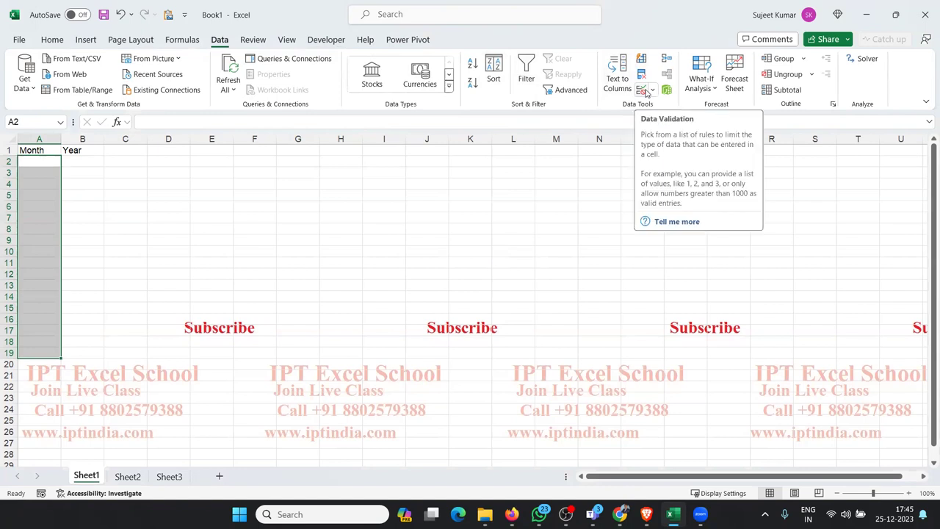
{"action": "left_click", "coordinate": [642, 90]}
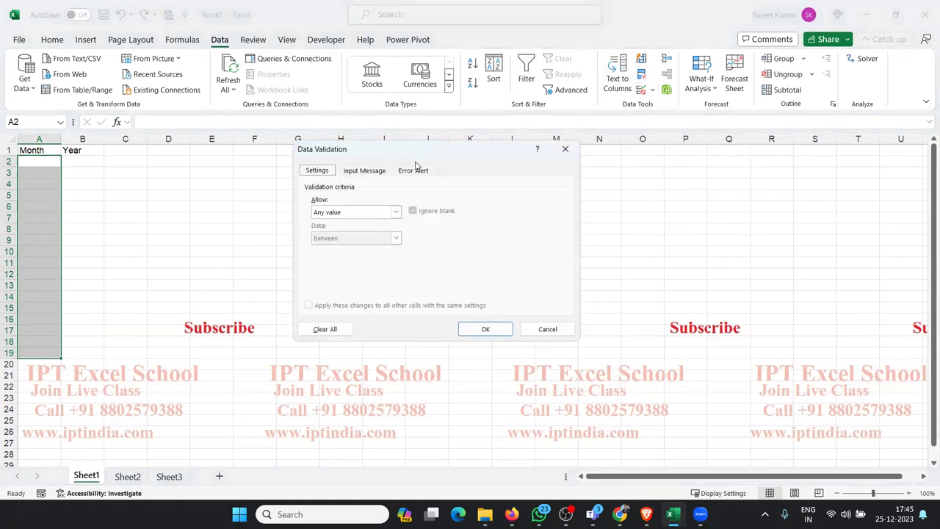
{"action": "left_click", "coordinate": [379, 213]}
{"action": "left_click", "coordinate": [357, 250]}
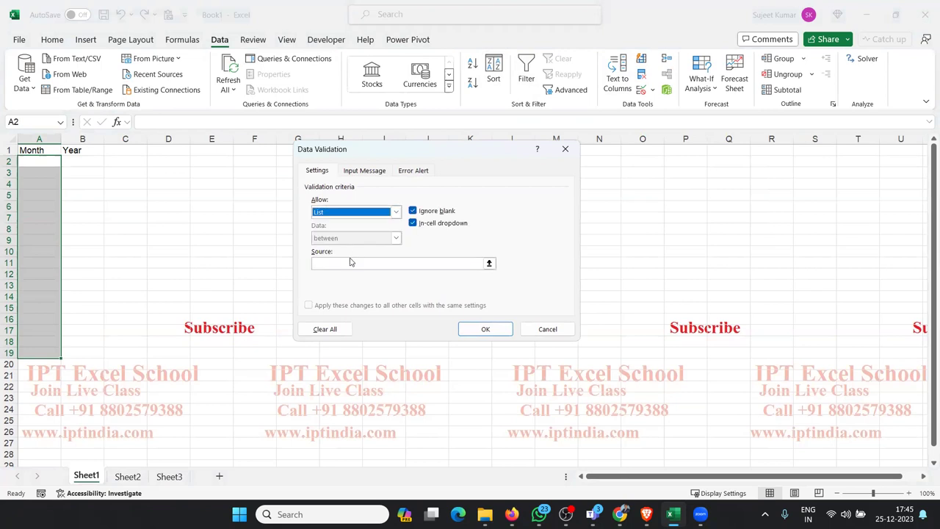
{"action": "left_click", "coordinate": [348, 264]}
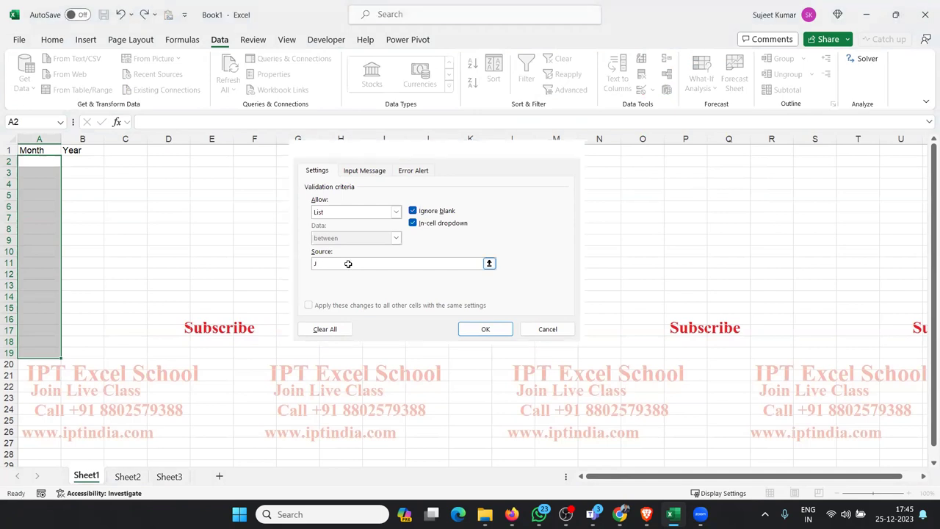
{"action": "key", "text": "Escape"}
{"action": "left_click", "coordinate": [610, 152]}
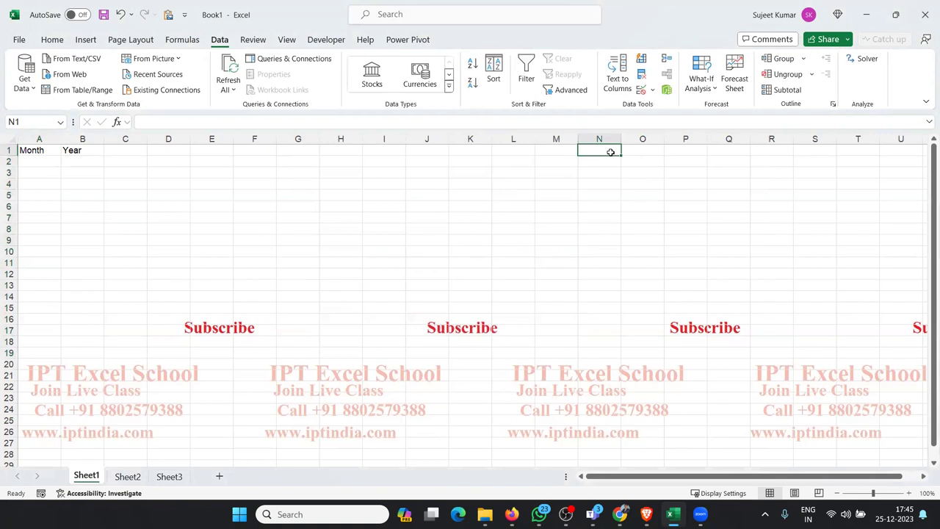
Enter JAN in N1 and fill down to DEC in N12
{"action": "type", "text": "JAN"}
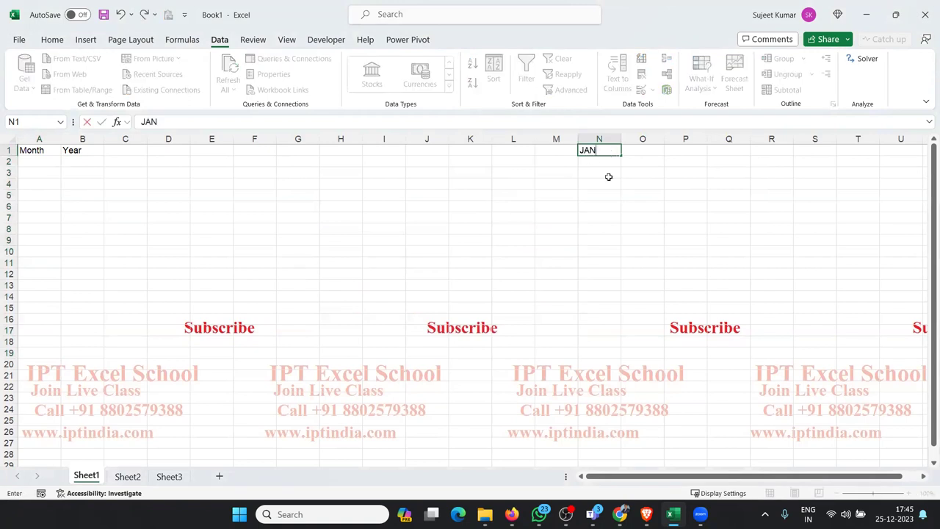
{"action": "left_click", "coordinate": [609, 177]}
{"action": "left_click", "coordinate": [613, 151]}
{"action": "mouse_move", "coordinate": [620, 155]}
{"action": "left_mouse_down"}
{"action": "mouse_move", "coordinate": [625, 287]}
{"action": "mouse_move", "coordinate": [624, 278]}
{"action": "left_mouse_up"}
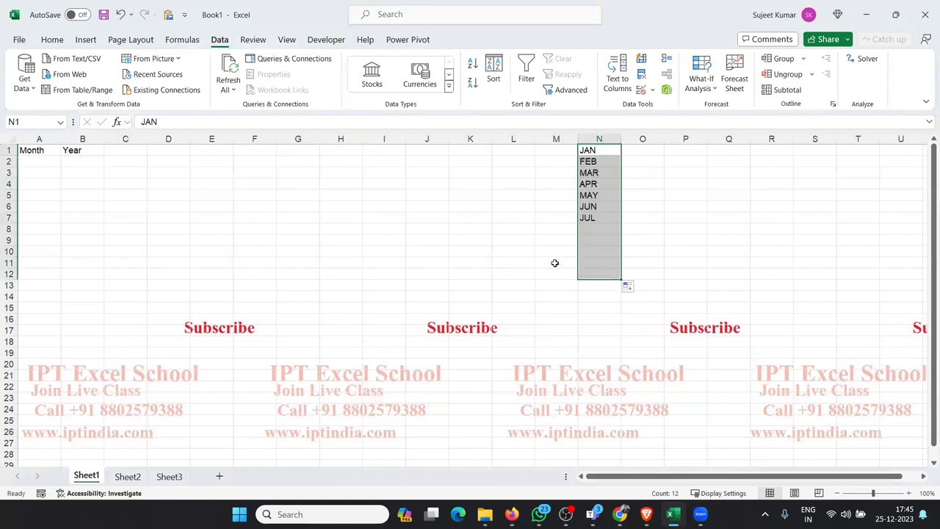
Select the Month cells A2 to A18
{"action": "left_click", "coordinate": [58, 160]}
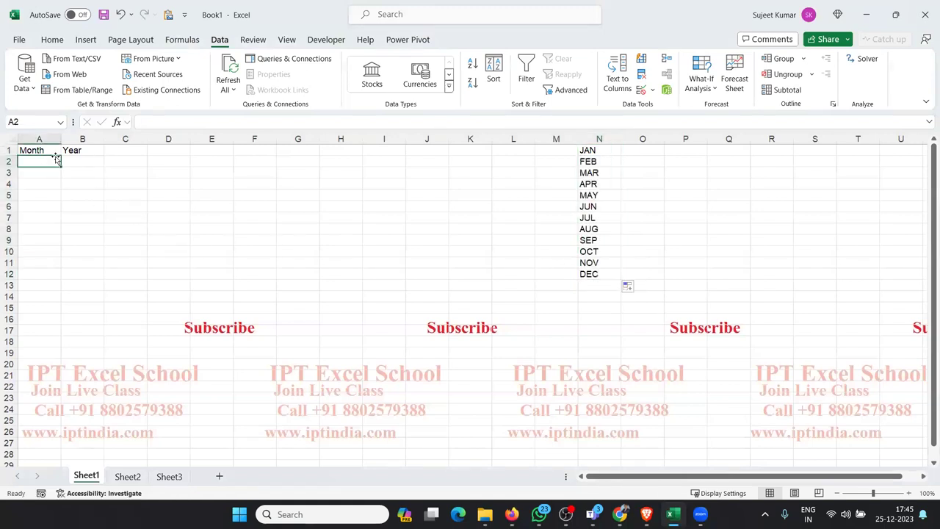
{"action": "type", "text": "="}
{"action": "key", "text": "Escape"}
{"action": "left_click_drag", "start_coordinate": [22, 165], "coordinate": [45, 340]}
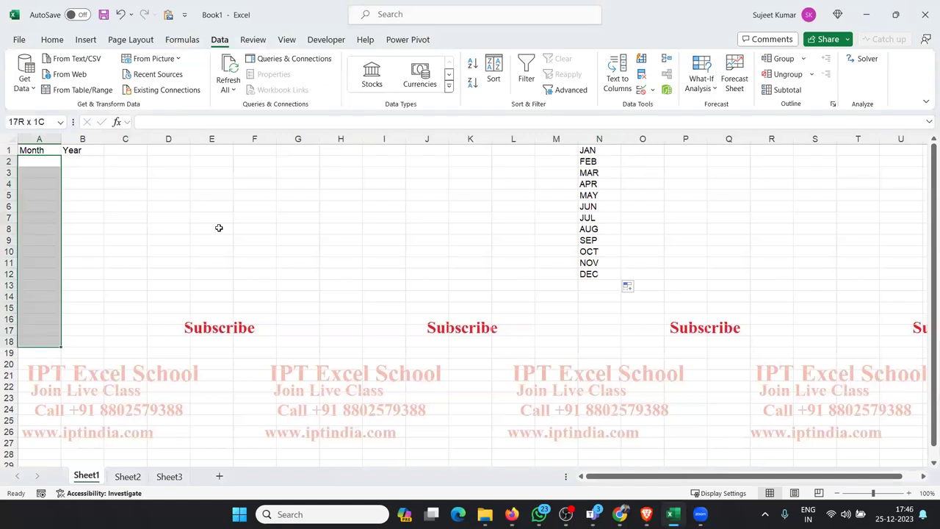
Apply a List data validation sourced from $N$1:$N$12 to the selected Month cells
{"action": "left_click", "coordinate": [640, 92]}
{"action": "left_click", "coordinate": [396, 212]}
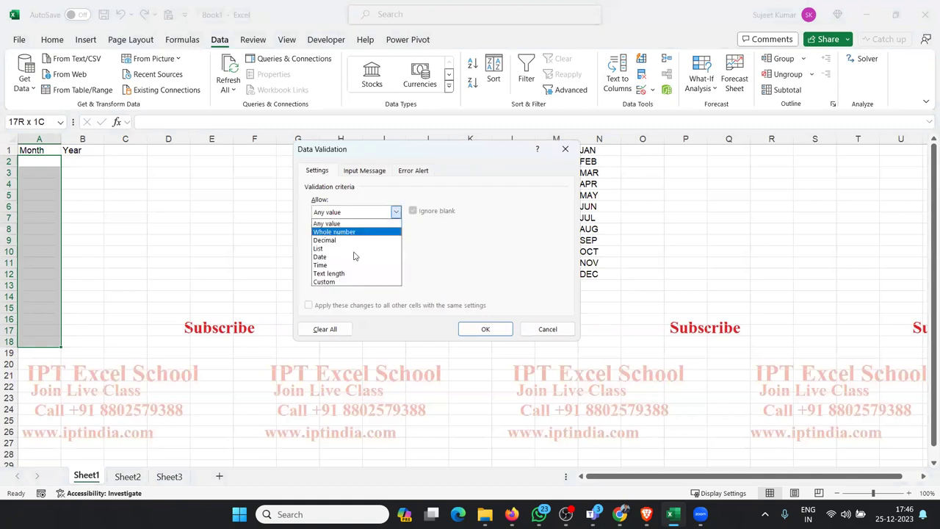
{"action": "left_click", "coordinate": [351, 249]}
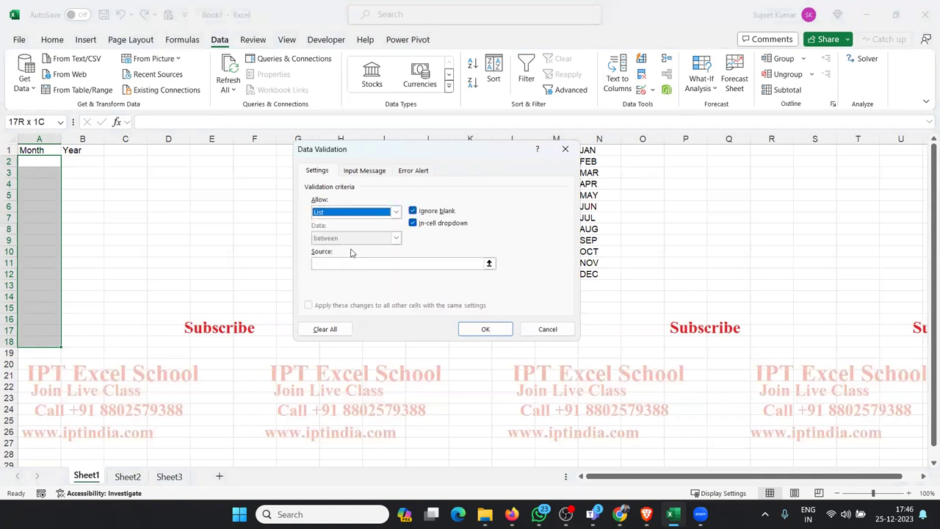
{"action": "left_click", "coordinate": [488, 263]}
{"action": "left_click_drag", "start_coordinate": [588, 149], "coordinate": [588, 274]}
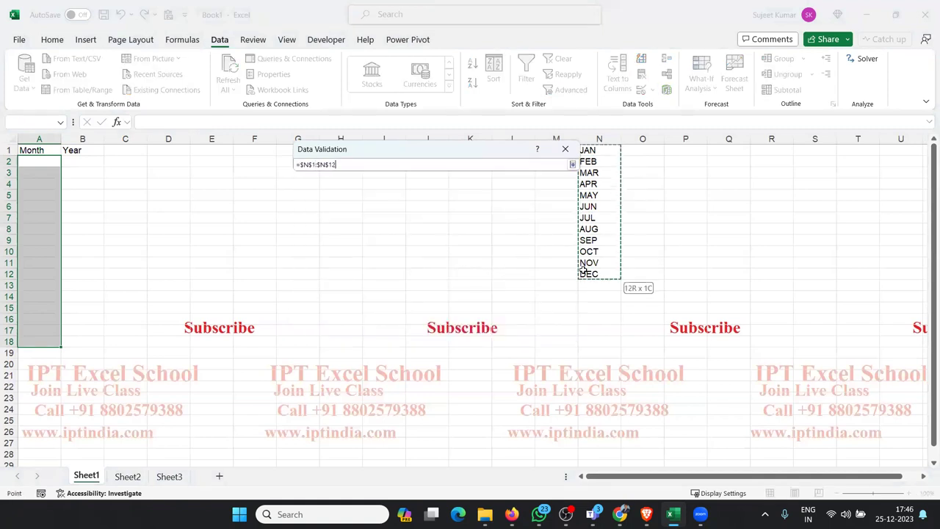
{"action": "left_click", "coordinate": [572, 165]}
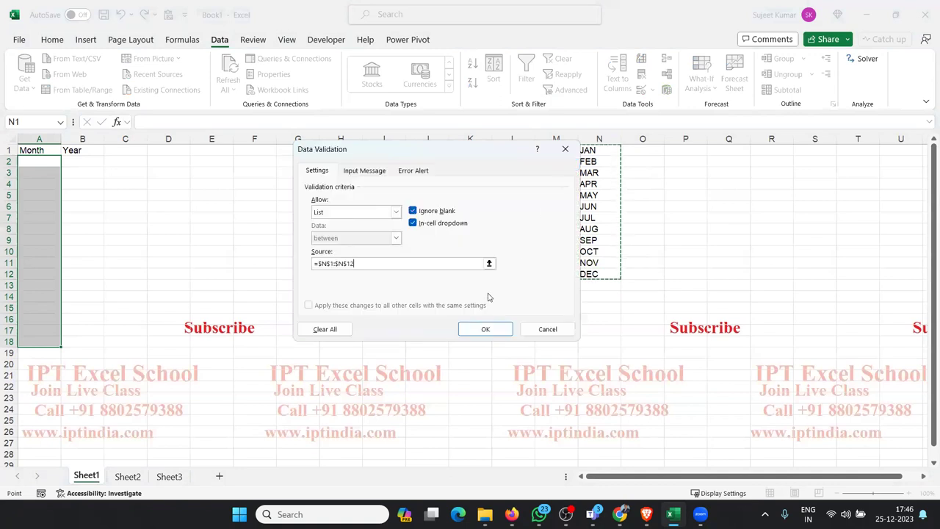
{"action": "left_click", "coordinate": [483, 330]}
Open A2's drop-down to check the JAN–DEC choices
{"action": "left_click", "coordinate": [76, 192]}
{"action": "left_click", "coordinate": [46, 161]}
{"action": "left_click", "coordinate": [66, 162]}
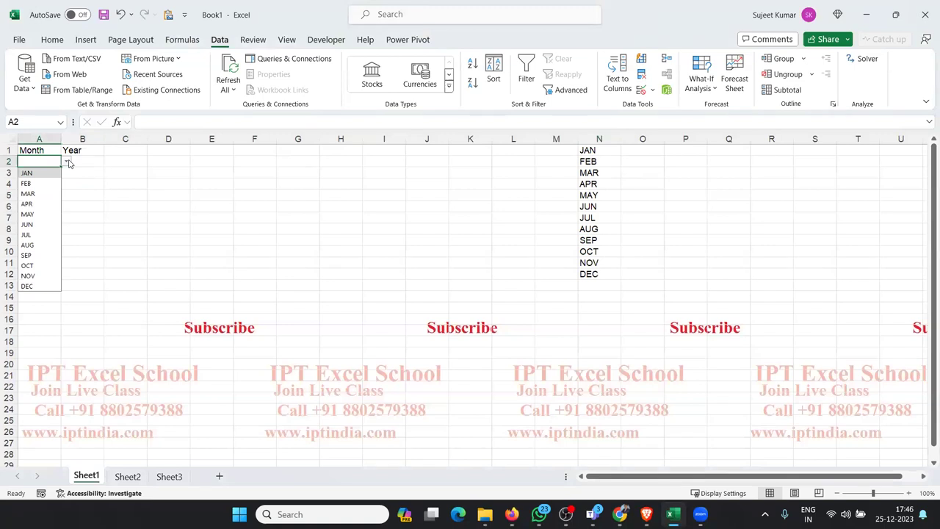
{"action": "left_click", "coordinate": [77, 168]}
{"action": "left_click", "coordinate": [55, 170]}
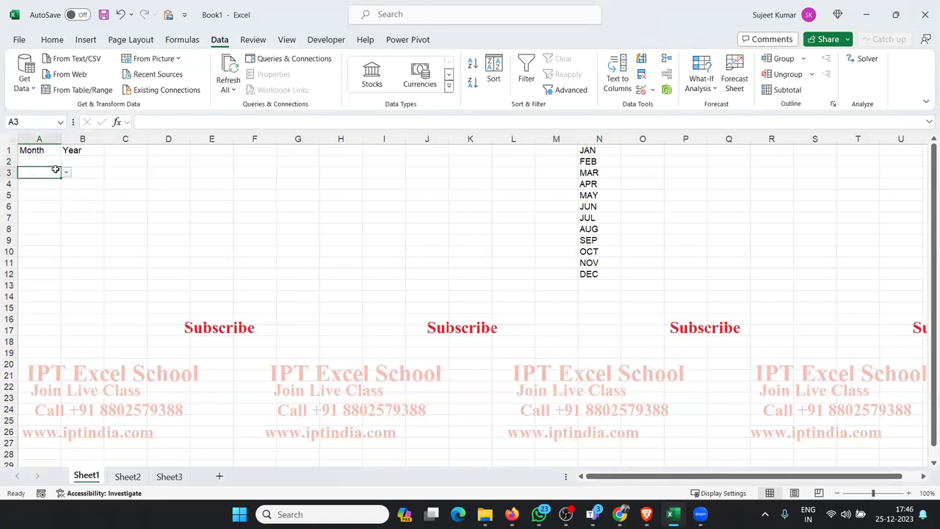
{"action": "key", "text": "ctrl+Down"}
{"action": "key", "text": "ctrl+Up"}
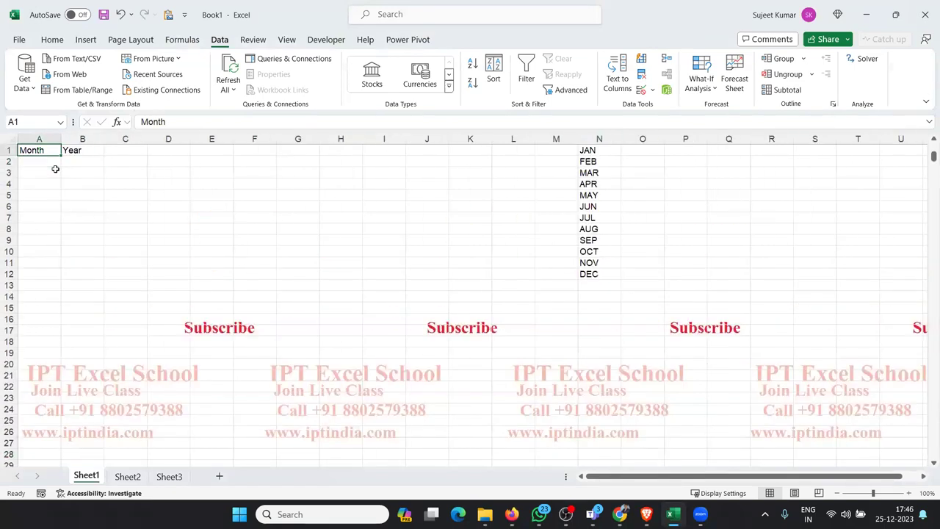
{"action": "key", "text": "Down"}
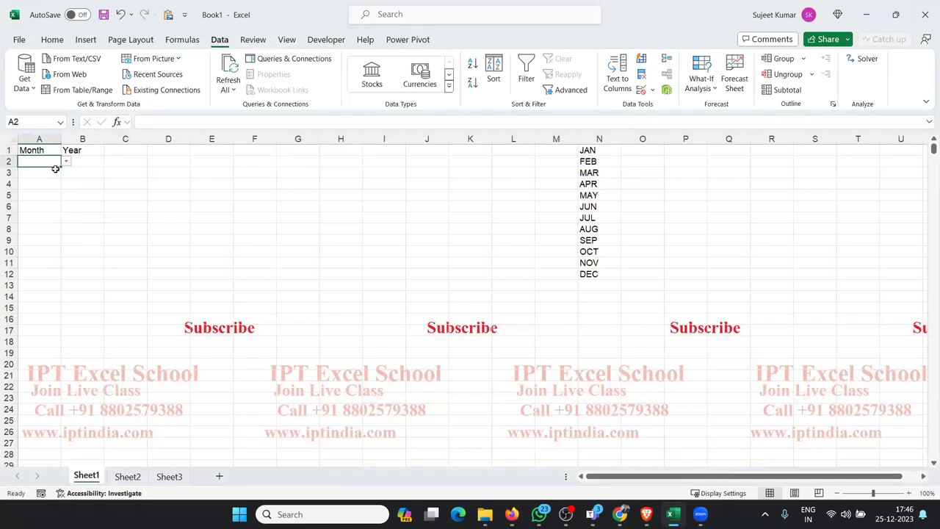
{"action": "key", "text": "alt+Down"}
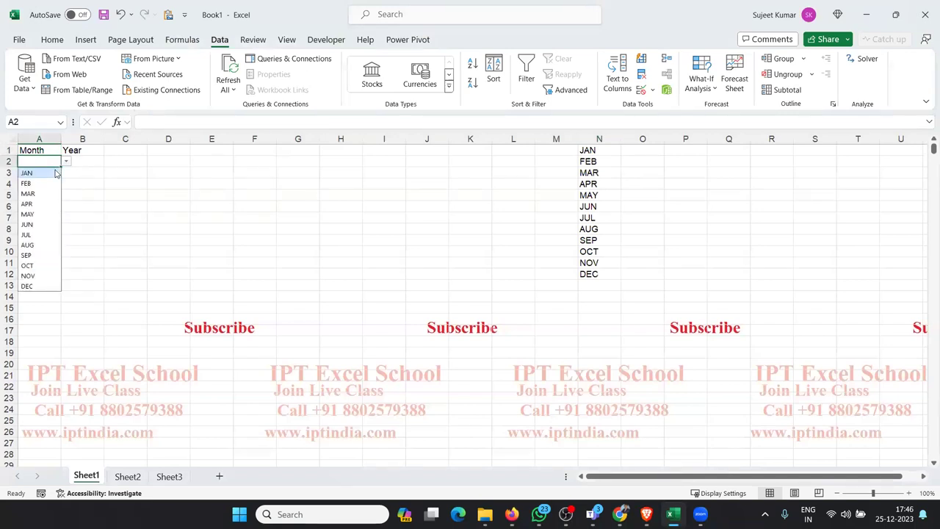
{"action": "key", "text": "Escape"}
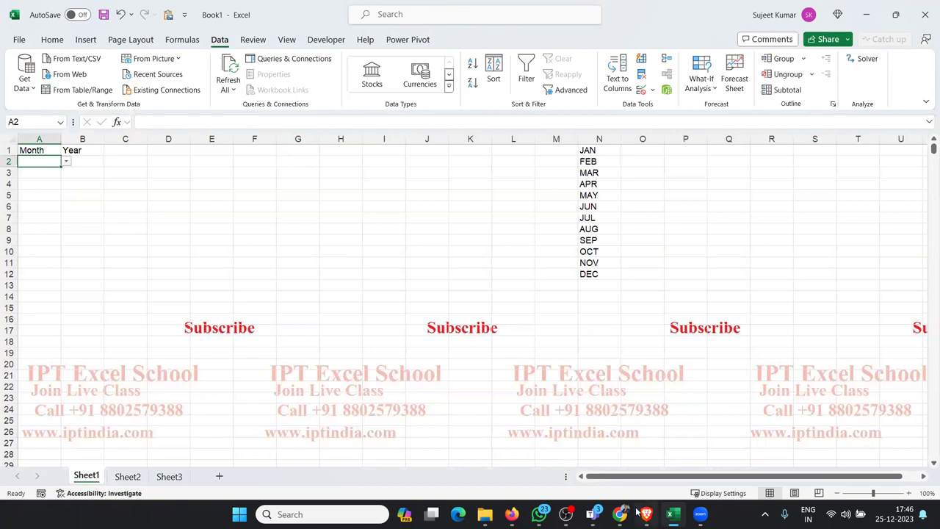
{"action": "mouse_move", "coordinate": [620, 514]}
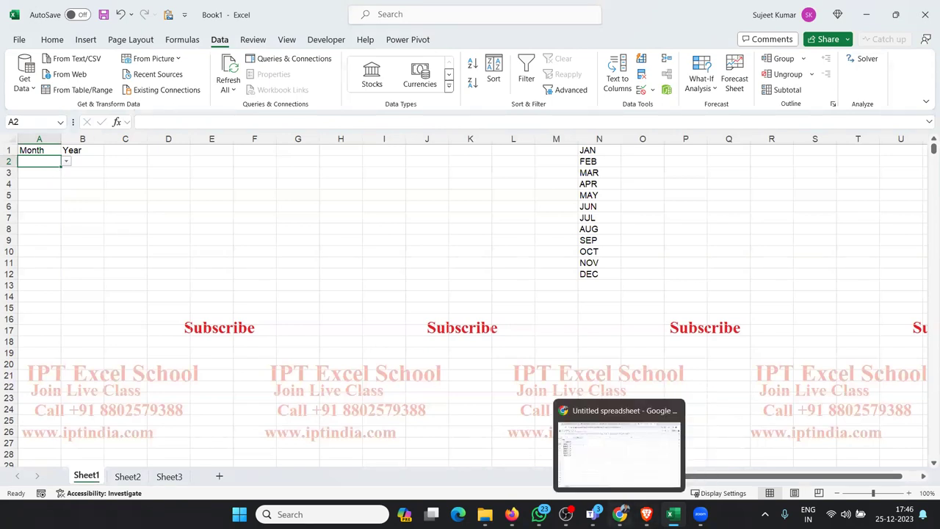
In Google Sheets, choose 2020 from the Year drop-downs in A3 and A4
{"action": "left_click", "coordinate": [617, 448]}
{"action": "left_click", "coordinate": [210, 235]}
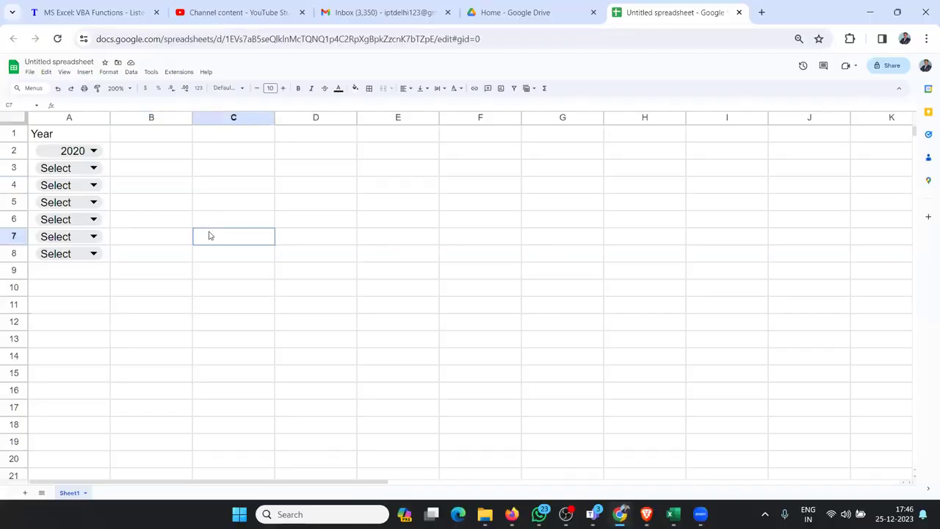
{"action": "left_click", "coordinate": [94, 168]}
{"action": "left_click", "coordinate": [65, 197]}
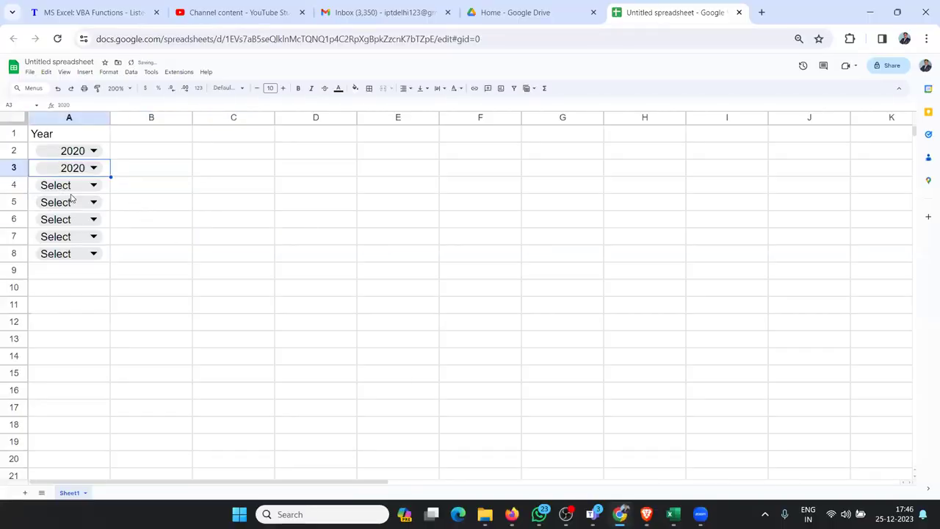
{"action": "left_click", "coordinate": [91, 184]}
{"action": "left_click", "coordinate": [79, 212]}
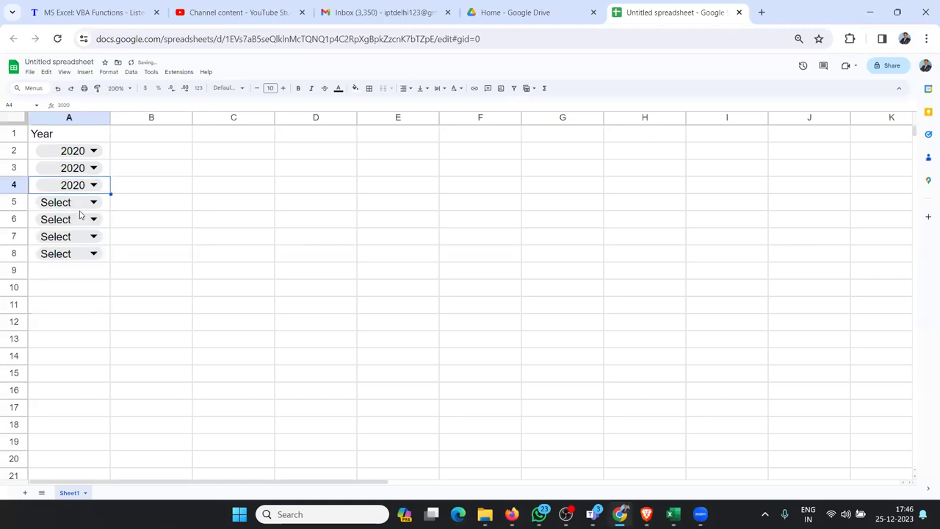
{"action": "left_click", "coordinate": [147, 203]}
Type the header Month in B1 and select the Month cells below it
{"action": "left_click", "coordinate": [152, 150]}
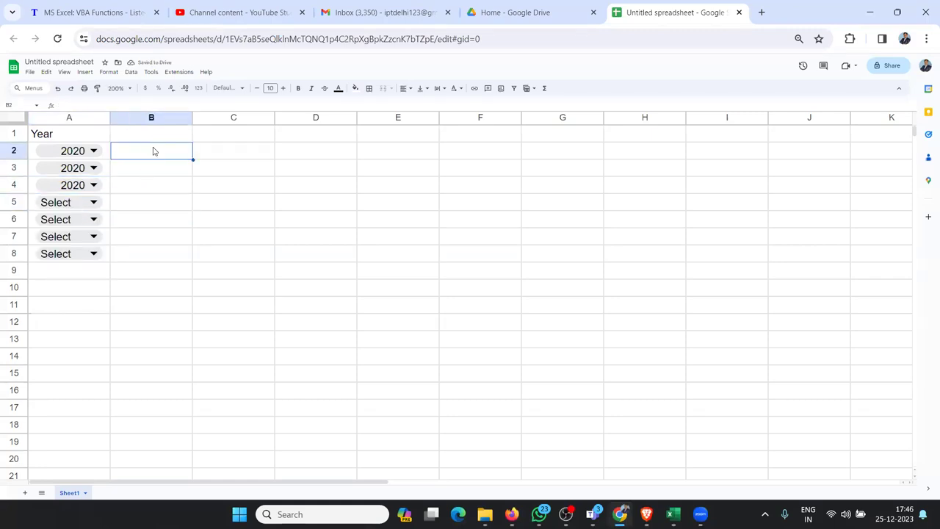
{"action": "left_click_drag", "start_coordinate": [153, 154], "coordinate": [143, 254]}
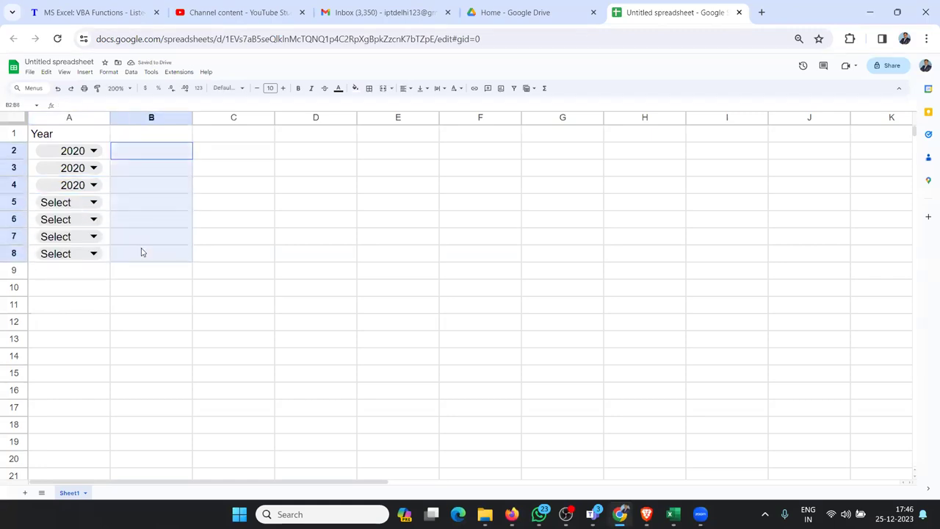
{"action": "left_click", "coordinate": [145, 140]}
{"action": "type", "text": "Month"}
{"action": "left_click", "coordinate": [172, 183]}
{"action": "left_click_drag", "start_coordinate": [163, 152], "coordinate": [157, 358]}
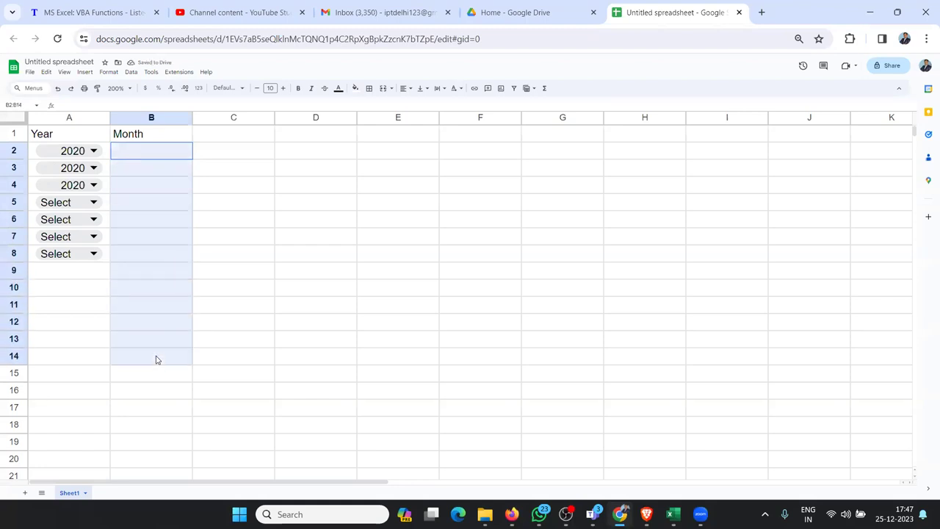
{"action": "left_click", "coordinate": [131, 72]}
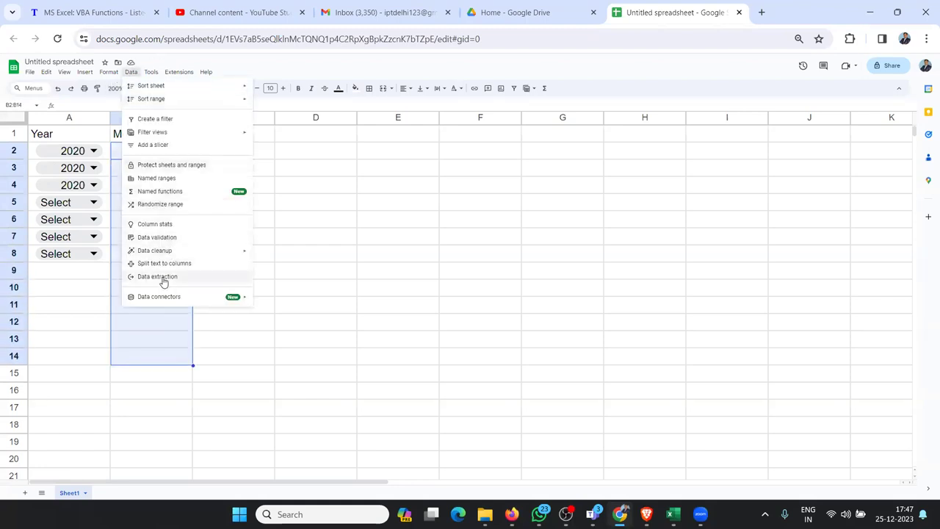
Add a new data validation rule for B2:B14, keeping Dropdown as the criteria
{"action": "left_click", "coordinate": [167, 239]}
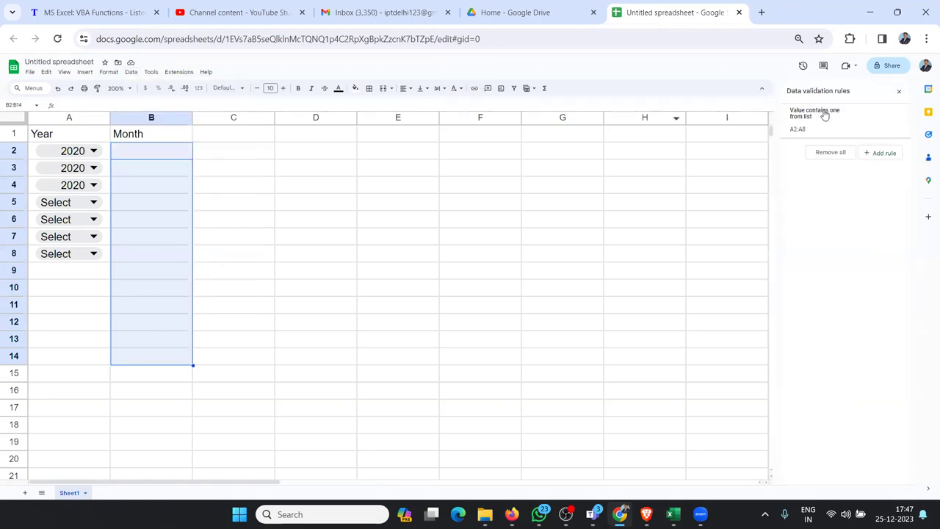
{"action": "left_click", "coordinate": [880, 155]}
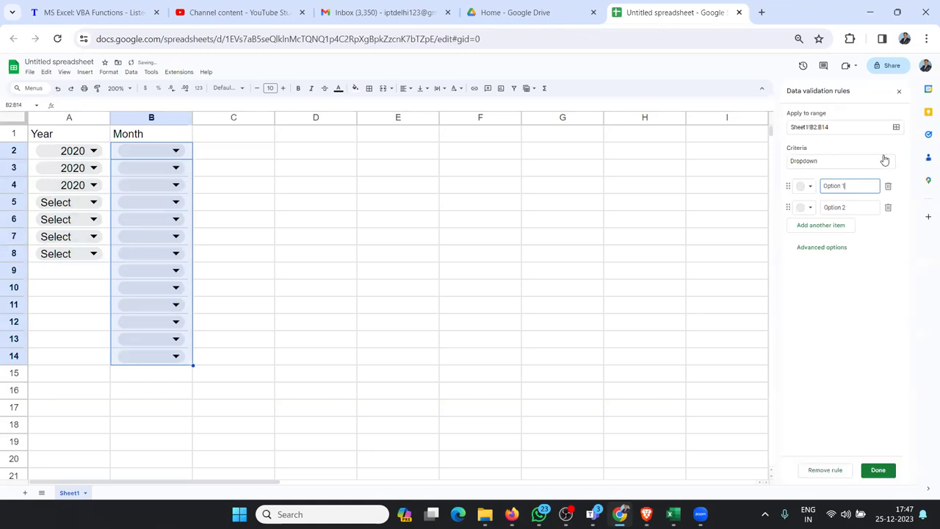
{"action": "left_click", "coordinate": [814, 163]}
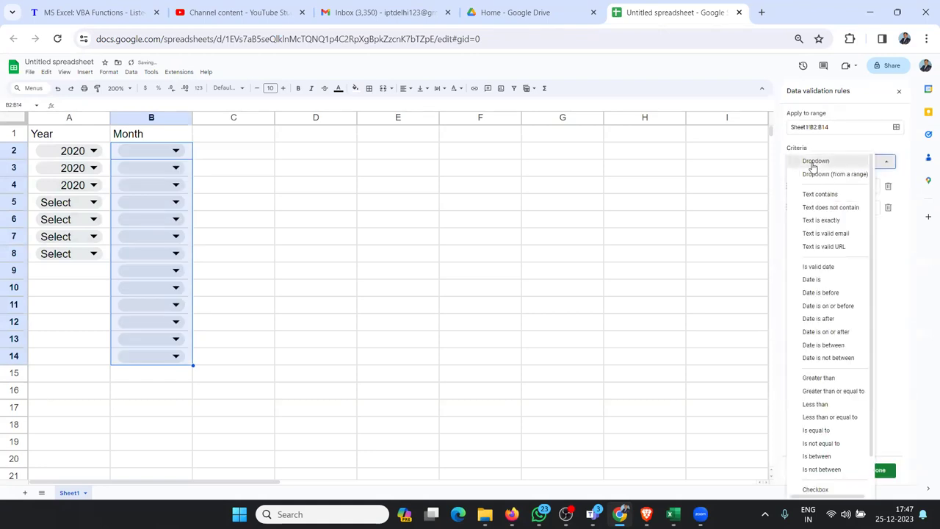
{"action": "left_click", "coordinate": [814, 163]}
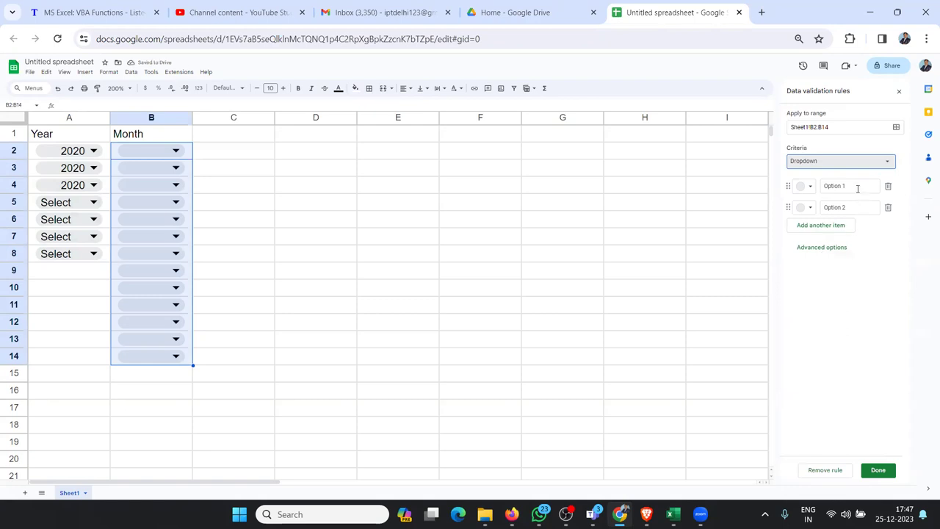
Enter Select and JAN as the first two dropdown items
{"action": "left_click", "coordinate": [857, 188]}
{"action": "left_click_drag", "start_coordinate": [857, 188], "coordinate": [800, 187]}
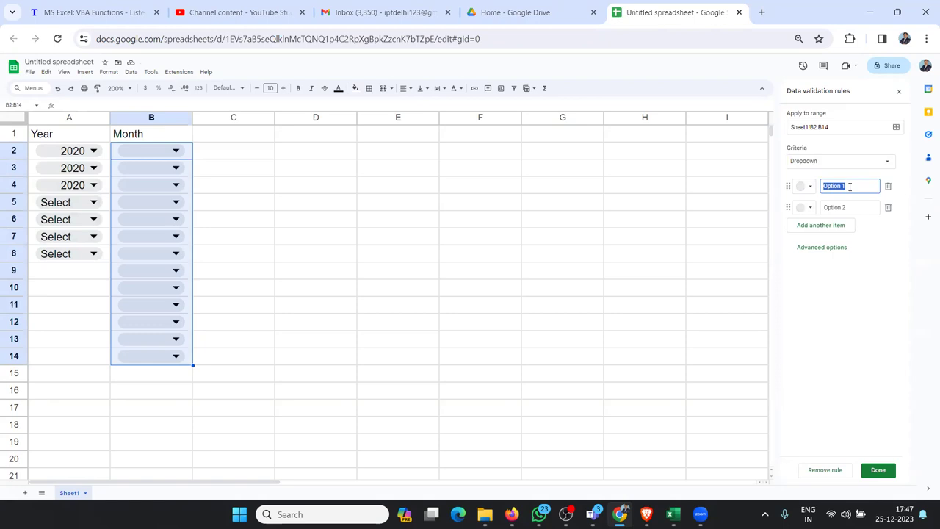
{"action": "type", "text": "JAN"}
{"action": "left_click", "coordinate": [842, 202]}
{"action": "left_click_drag", "start_coordinate": [837, 185], "coordinate": [810, 188]}
{"action": "type", "text": "Select"}
{"action": "left_click", "coordinate": [855, 211]}
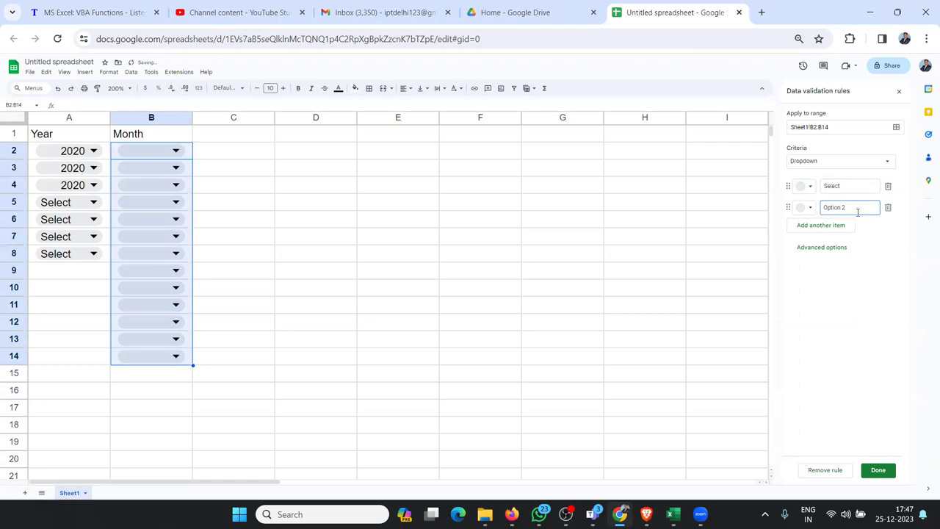
{"action": "type", "text": "Jan"}
{"action": "type", "text": "JAN"}
Add FEB, MAR and APR as further items and save the rule
{"action": "left_click", "coordinate": [848, 222]}
{"action": "type", "text": "FEB"}
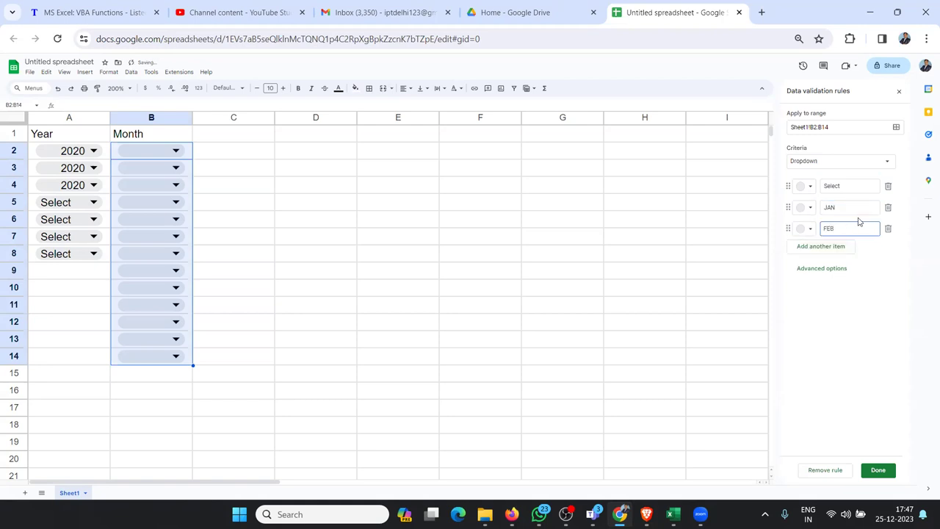
{"action": "left_click", "coordinate": [838, 250]}
{"action": "type", "text": "MAR"}
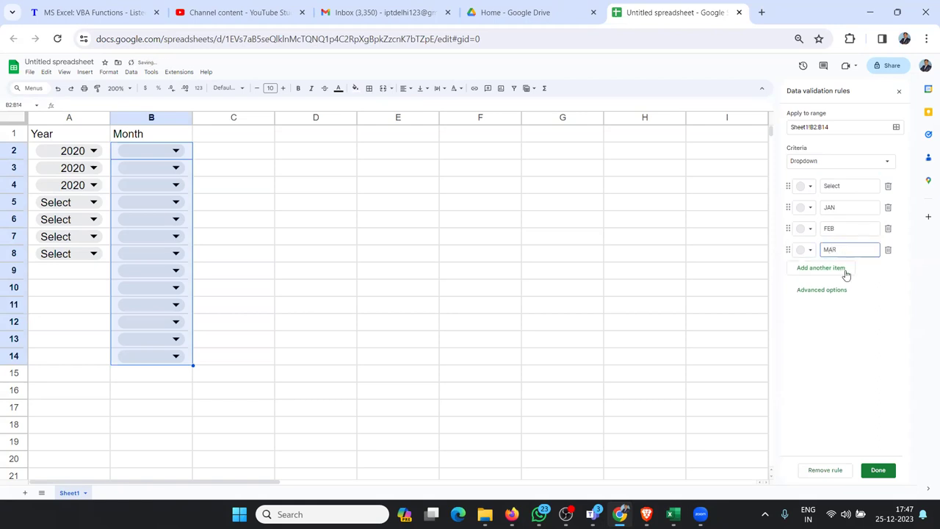
{"action": "left_click", "coordinate": [844, 268]}
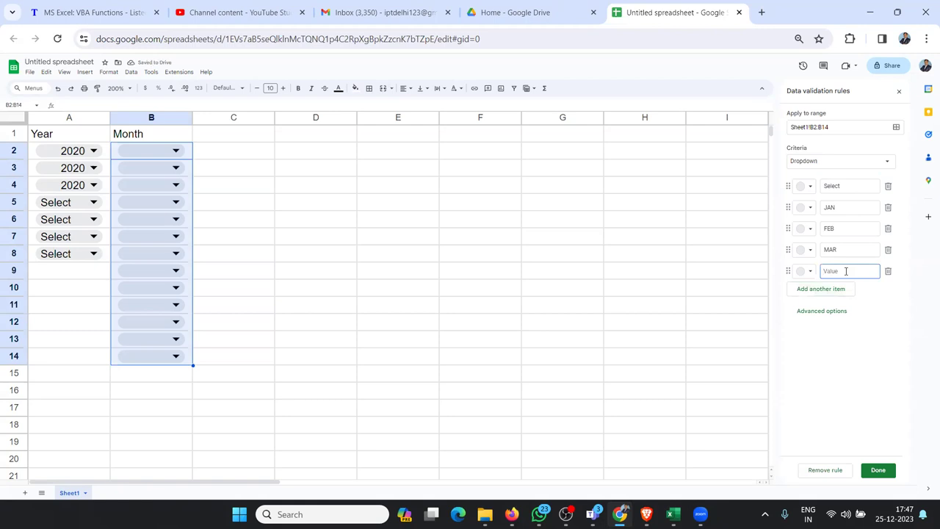
{"action": "type", "text": "APR"}
{"action": "left_click", "coordinate": [882, 471]}
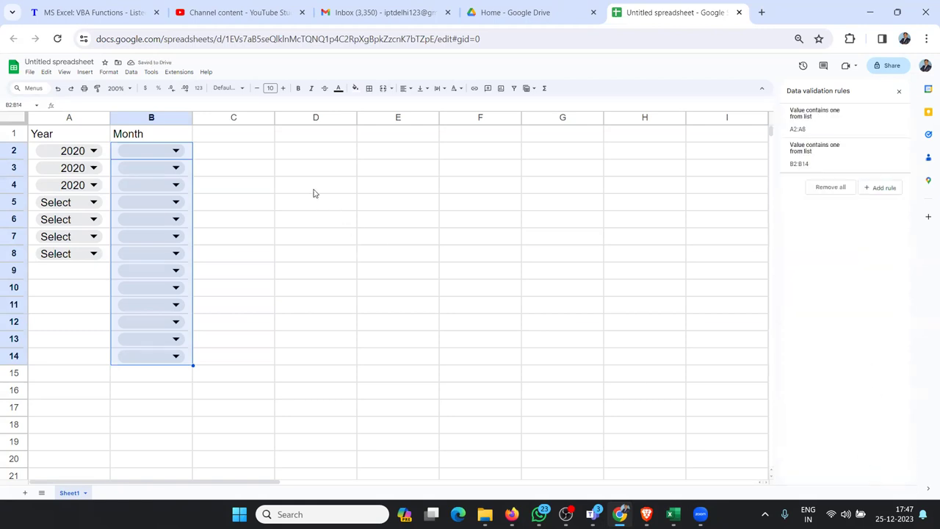
Set B2 to Select and paste it into B3 through B14
{"action": "left_click", "coordinate": [286, 189]}
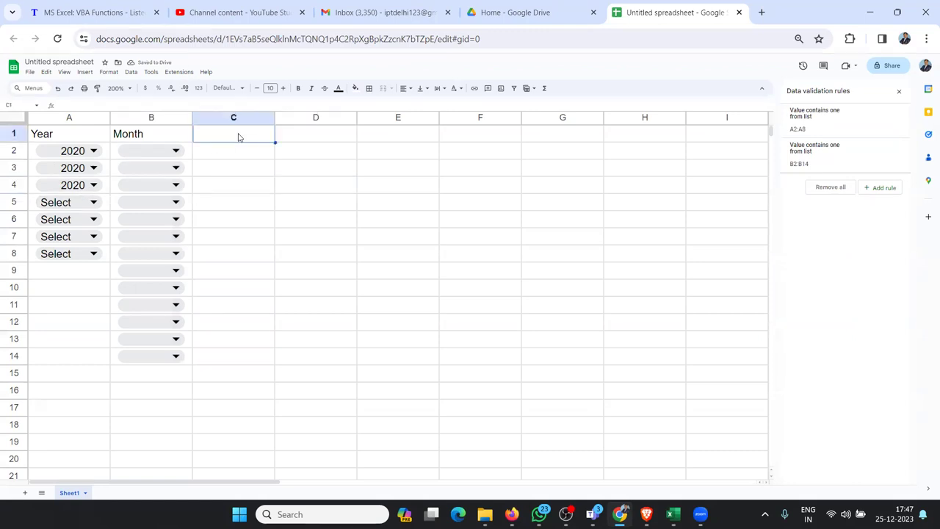
{"action": "left_click", "coordinate": [178, 151]}
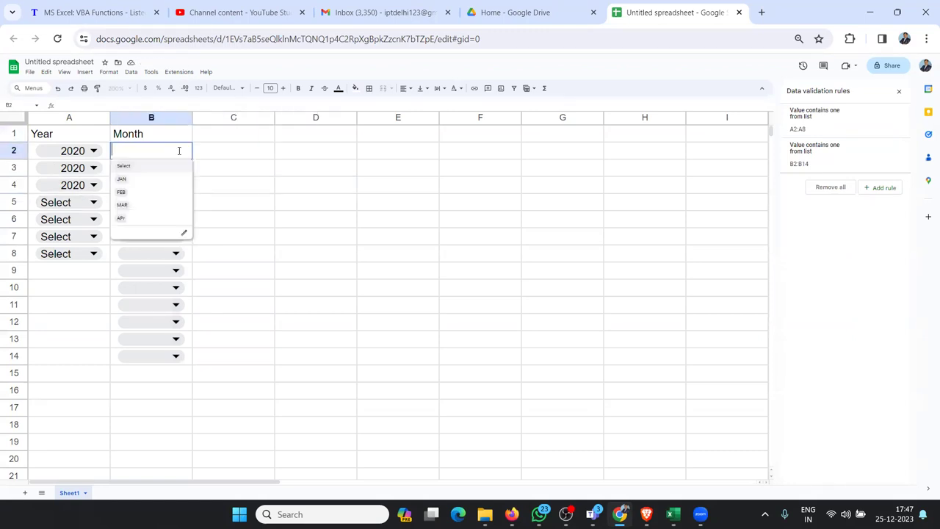
{"action": "left_click", "coordinate": [145, 167]}
{"action": "key", "text": "ctrl+c"}
{"action": "key", "text": "Down"}
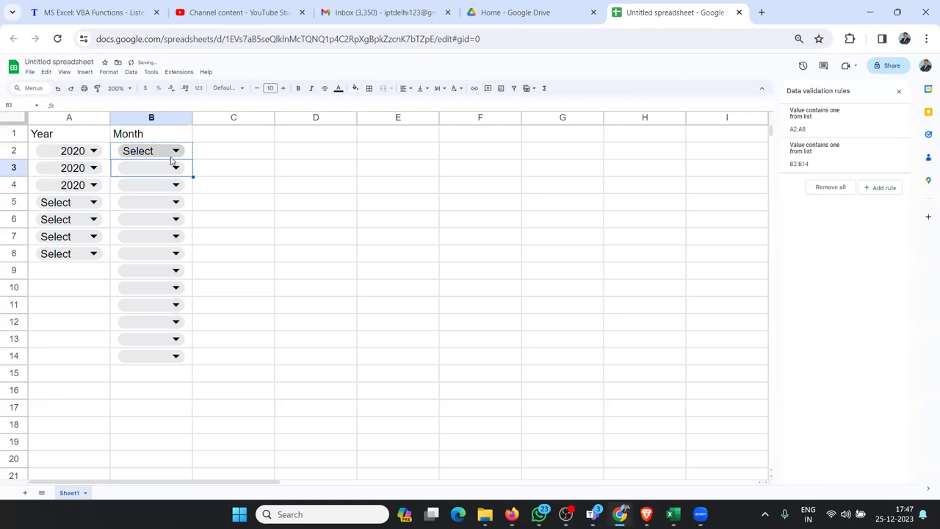
{"action": "key", "text": "shift+Down"}
{"action": "key", "text": "shift+Down"}
{"action": "key", "text": "shift+Down"}
{"action": "key", "text": "shift+Down"}
{"action": "key", "text": "shift+Down"}
{"action": "key", "text": "shift+Down"}
{"action": "key", "text": "shift+Down"}
{"action": "key", "text": "shift+Down"}
{"action": "key", "text": "shift+Down"}
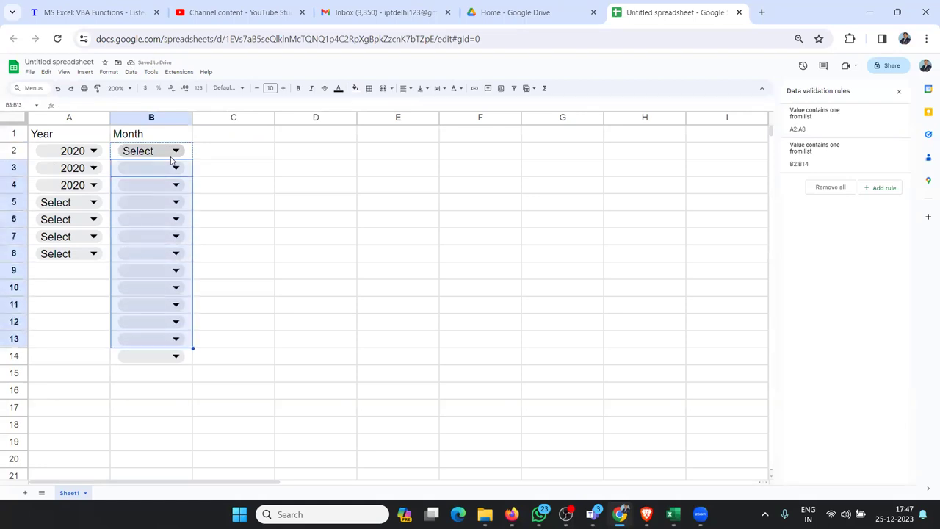
{"action": "key", "text": "shift+Down"}
{"action": "key", "text": "ctrl+v"}
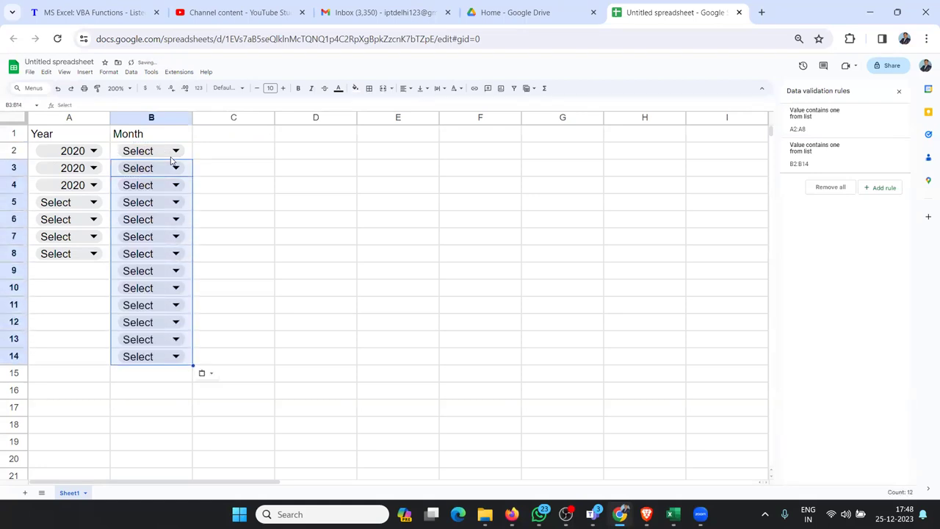
Check B9's drop-down options, then switch back to the Excel workbook
{"action": "left_click", "coordinate": [232, 242]}
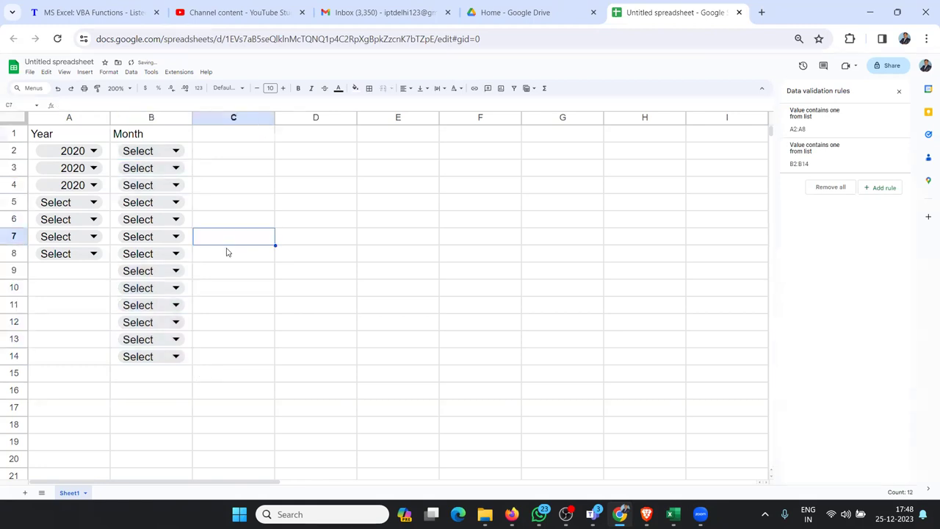
{"action": "double_click", "coordinate": [181, 270]}
{"action": "left_click", "coordinate": [231, 270]}
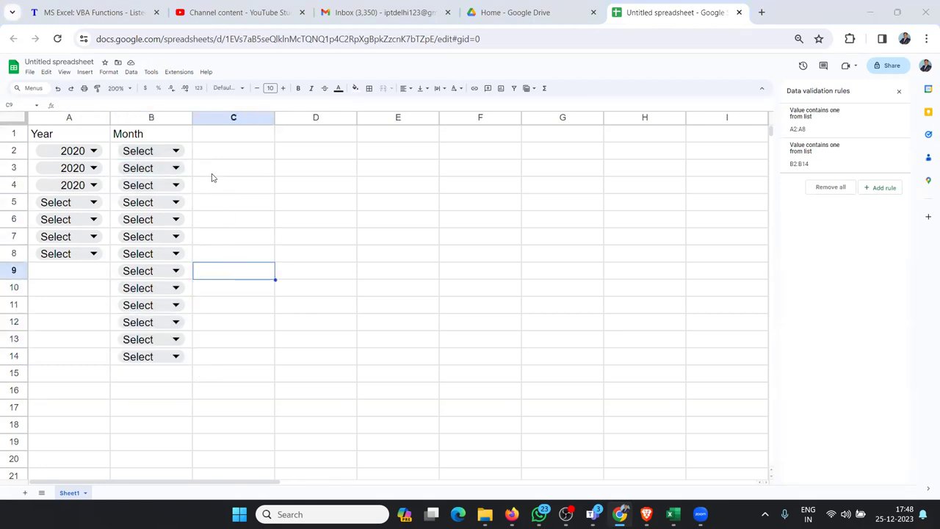
{"action": "key", "text": "alt+Tab"}
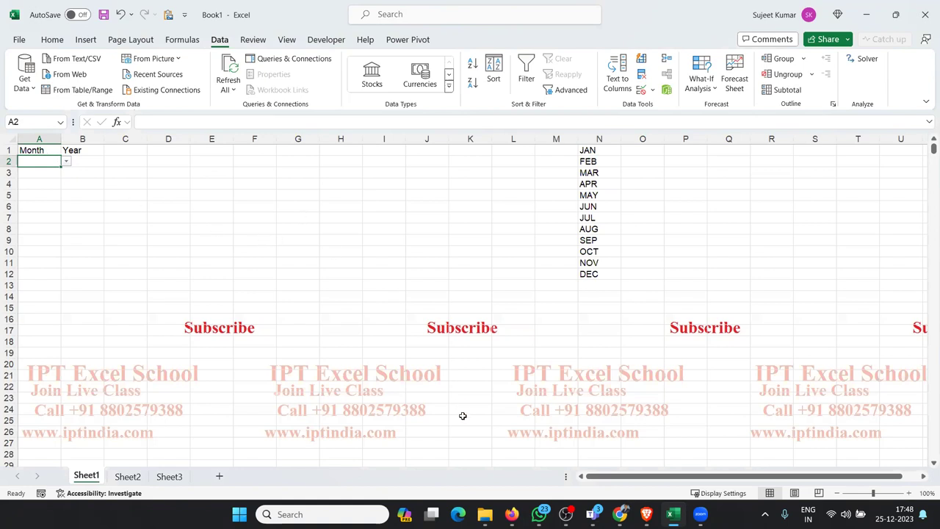
{"action": "mouse_move", "coordinate": [494, 512]}
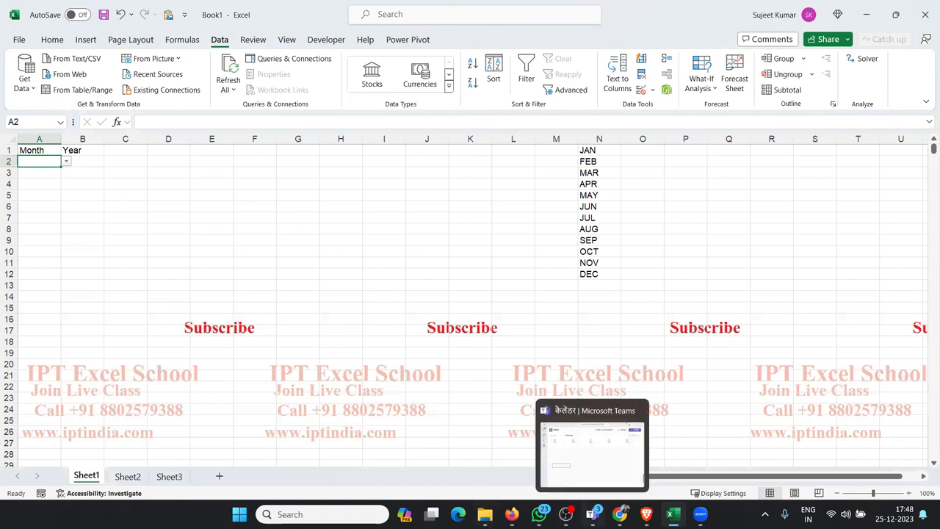
{"action": "left_click", "coordinate": [475, 341]}
In the VBA File Explorer window, go to Pictures and open the XL+GS image
{"action": "mouse_move", "coordinate": [484, 514]}
{"action": "left_click", "coordinate": [463, 451]}
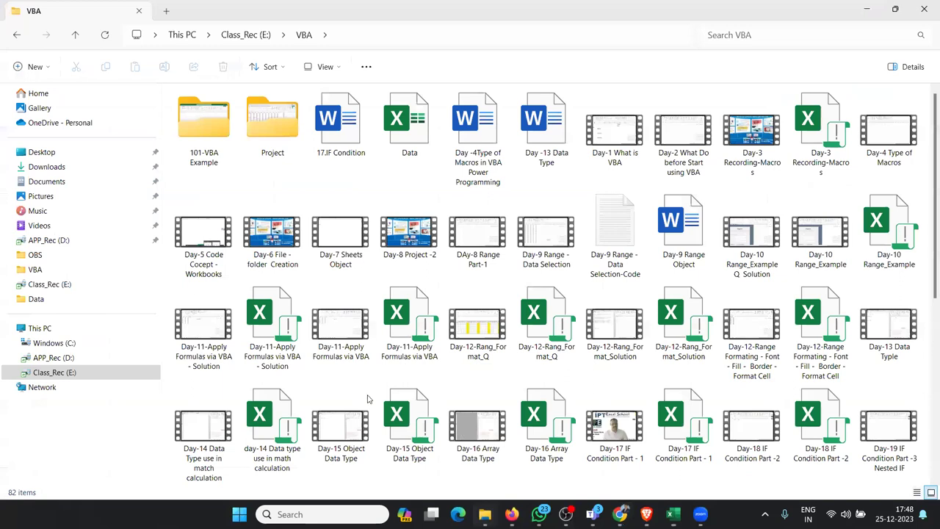
{"action": "left_click", "coordinate": [42, 196]}
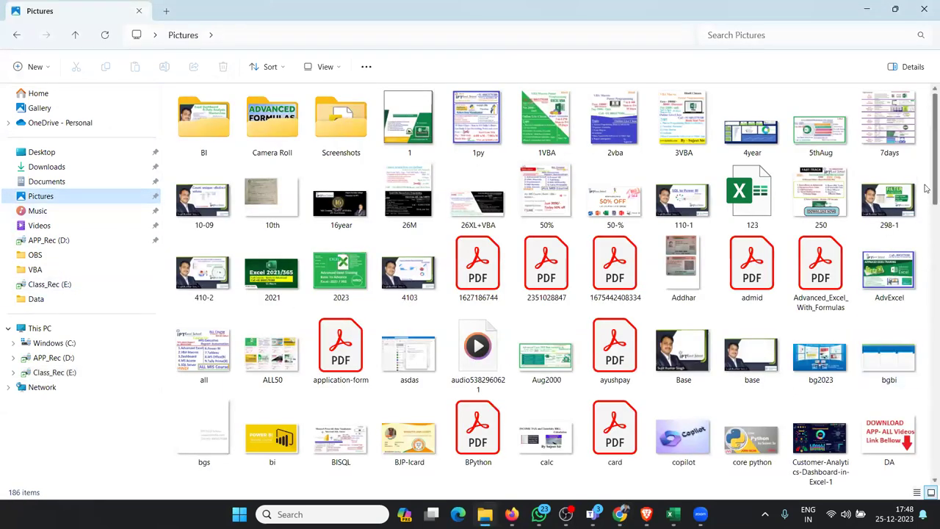
{"action": "scroll", "coordinate": [926, 352], "scroll_direction": "down", "scroll_amount": 10}
{"action": "scroll", "coordinate": [779, 434], "scroll_direction": "down", "scroll_amount": 5}
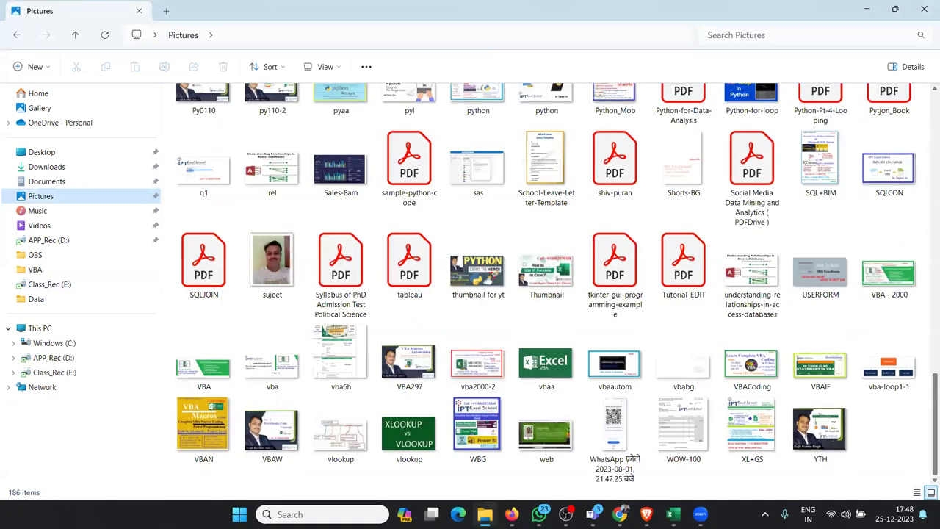
{"action": "left_click", "coordinate": [776, 434]}
{"action": "double_click", "coordinate": [777, 435]}
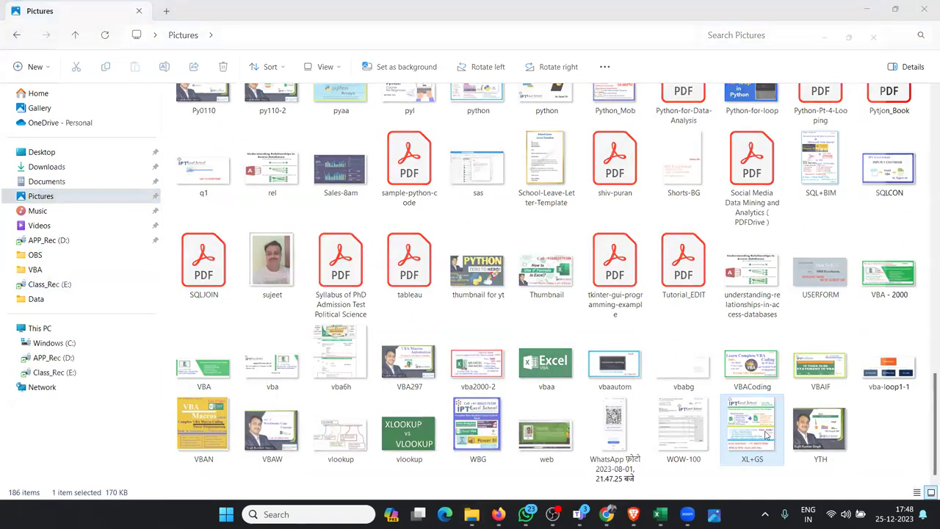